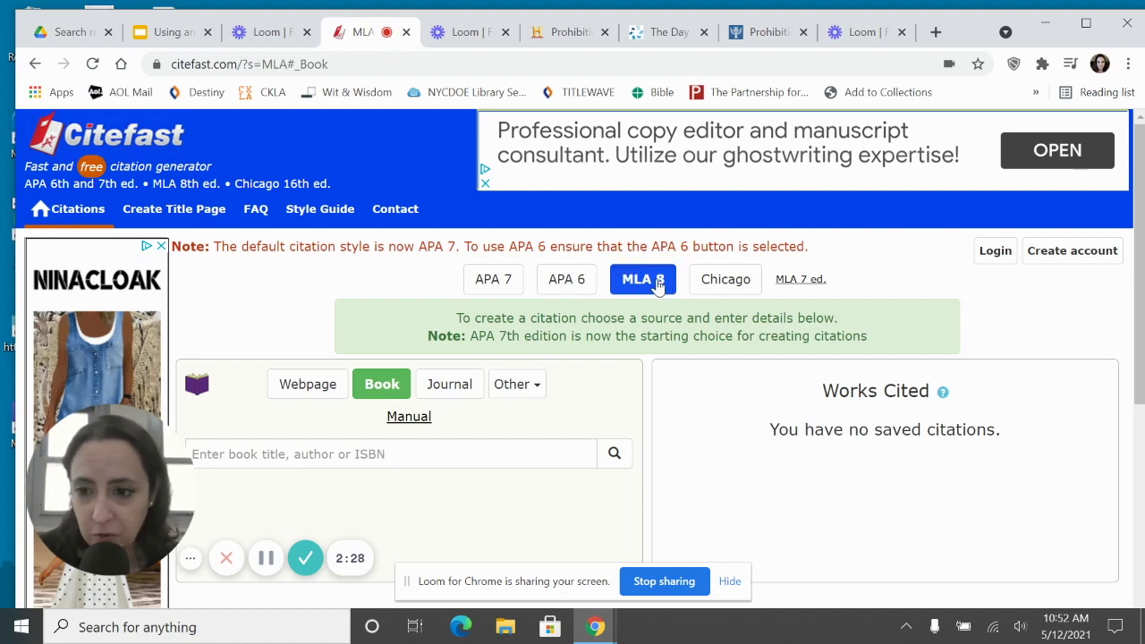
- Look over the other source types available for MLA 8 citations and the fields of the manual book entry form
scroll(613, 382, "down", 1)
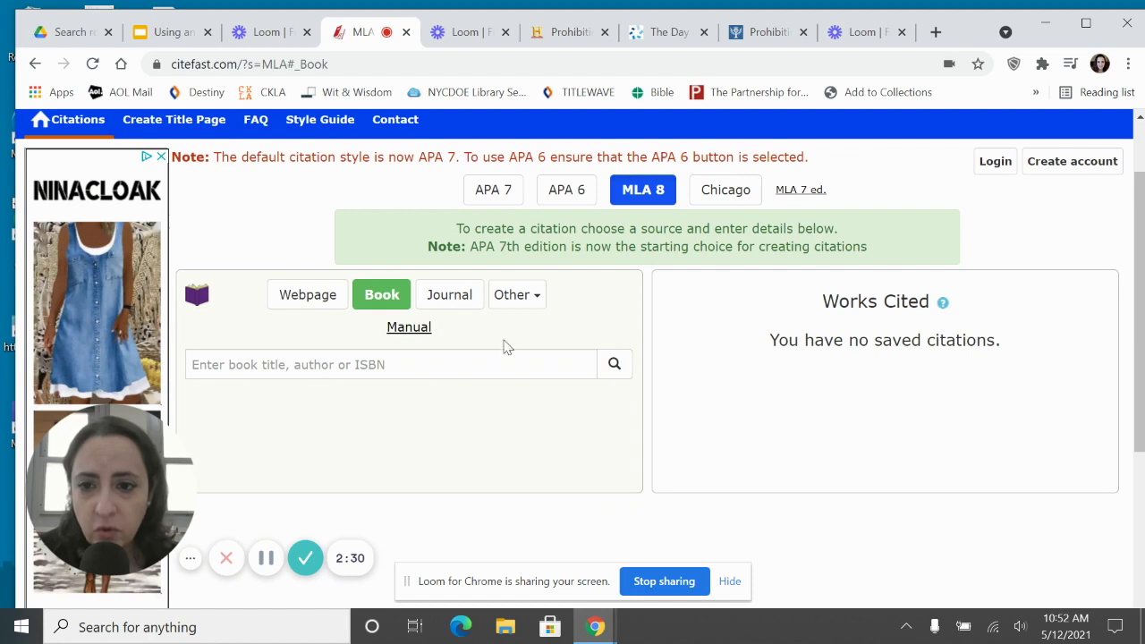
left_click(503, 299)
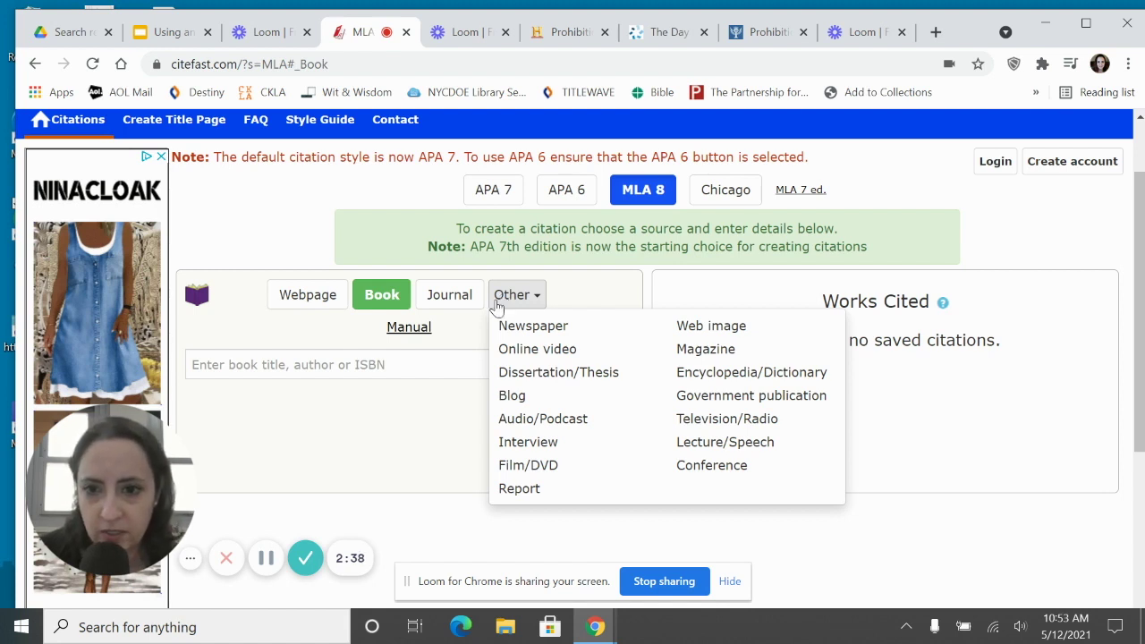
left_click(501, 298)
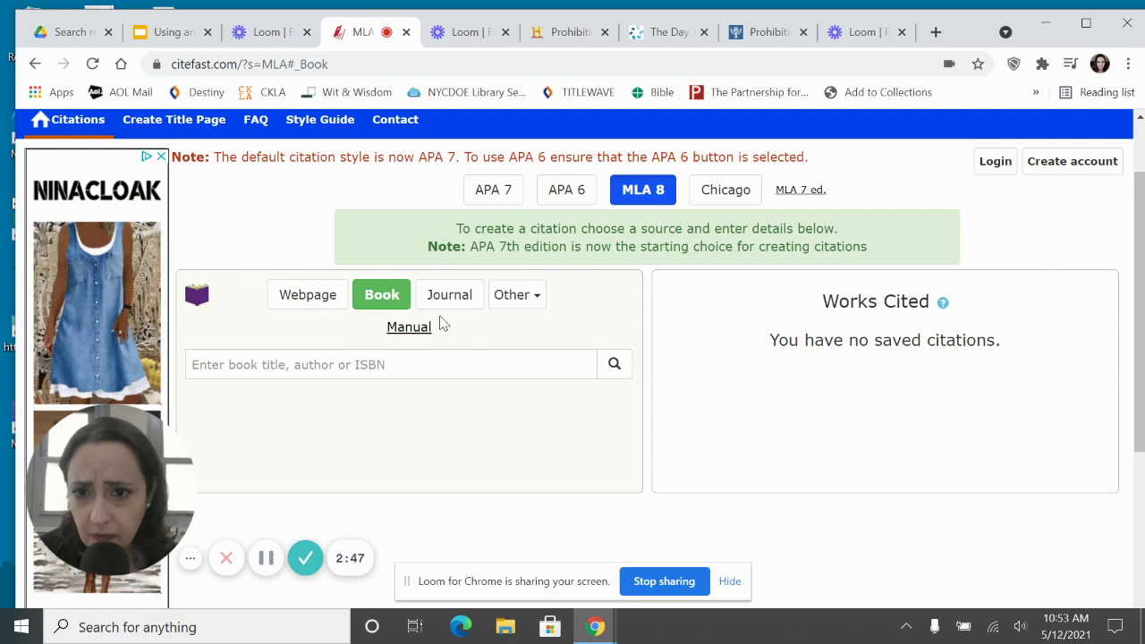
left_click(408, 327)
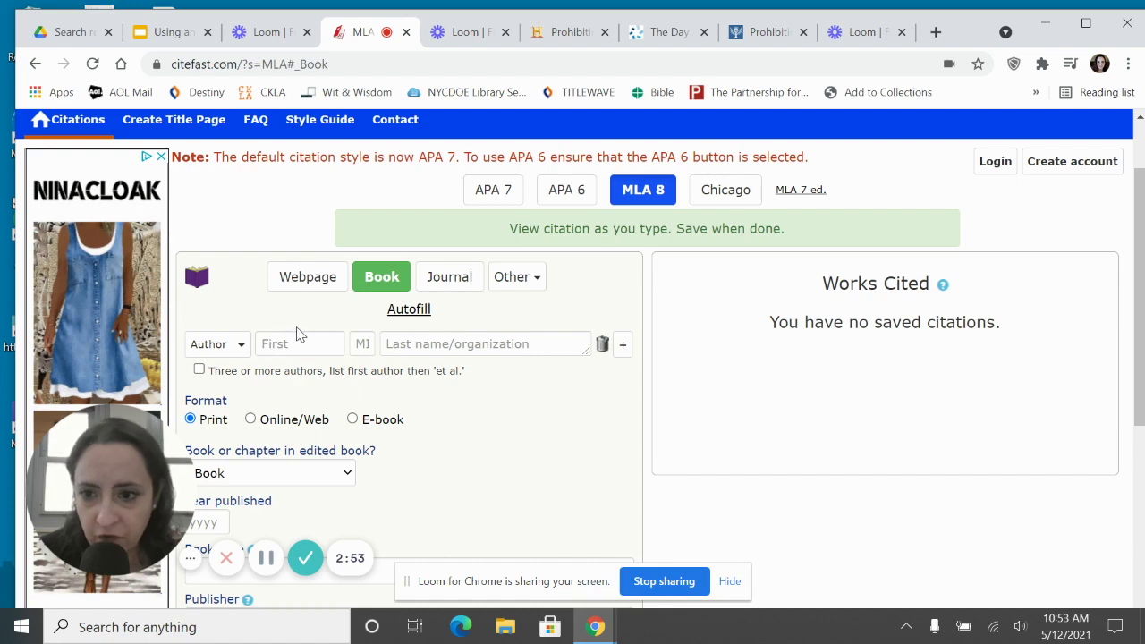
scroll(319, 368, "down", 2)
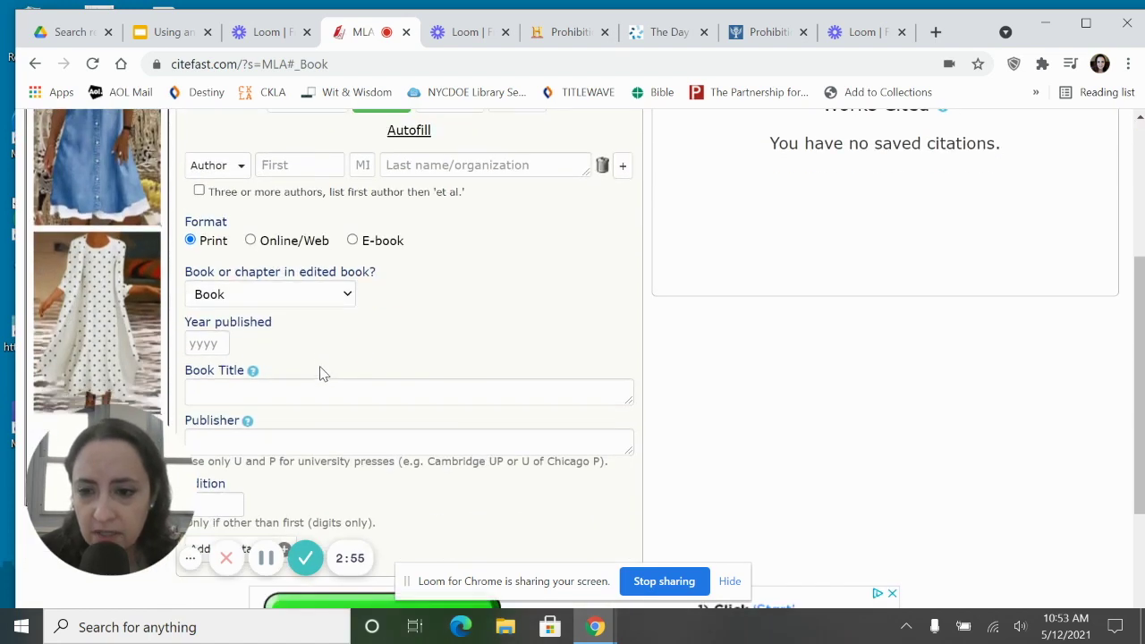
scroll(325, 358, "up", 1)
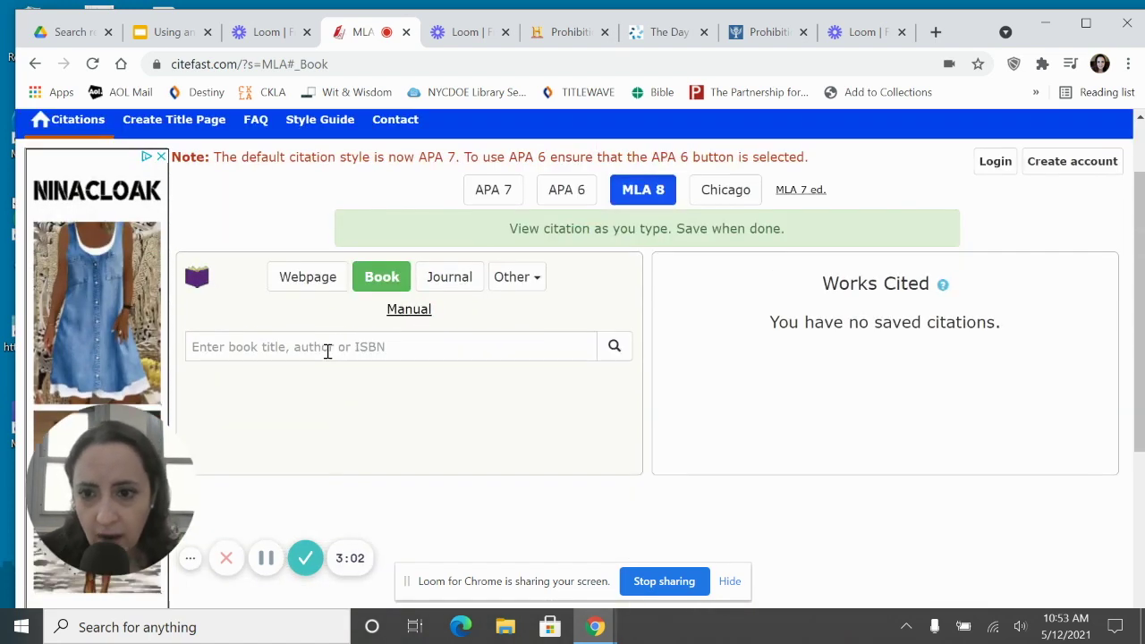
left_click(327, 348)
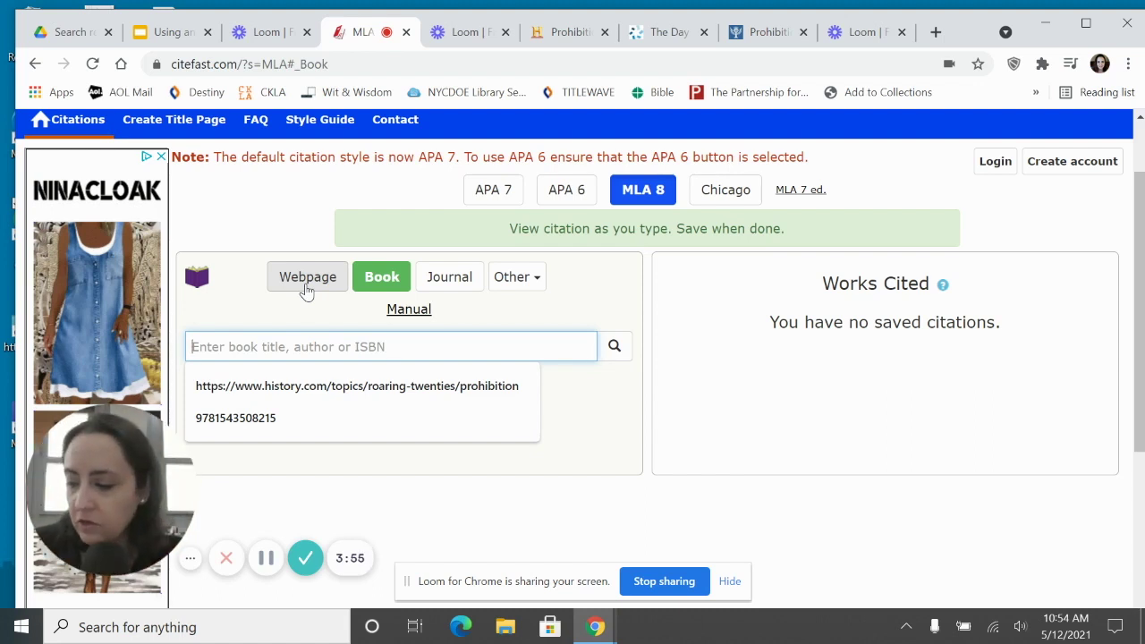
type("9781596434493")
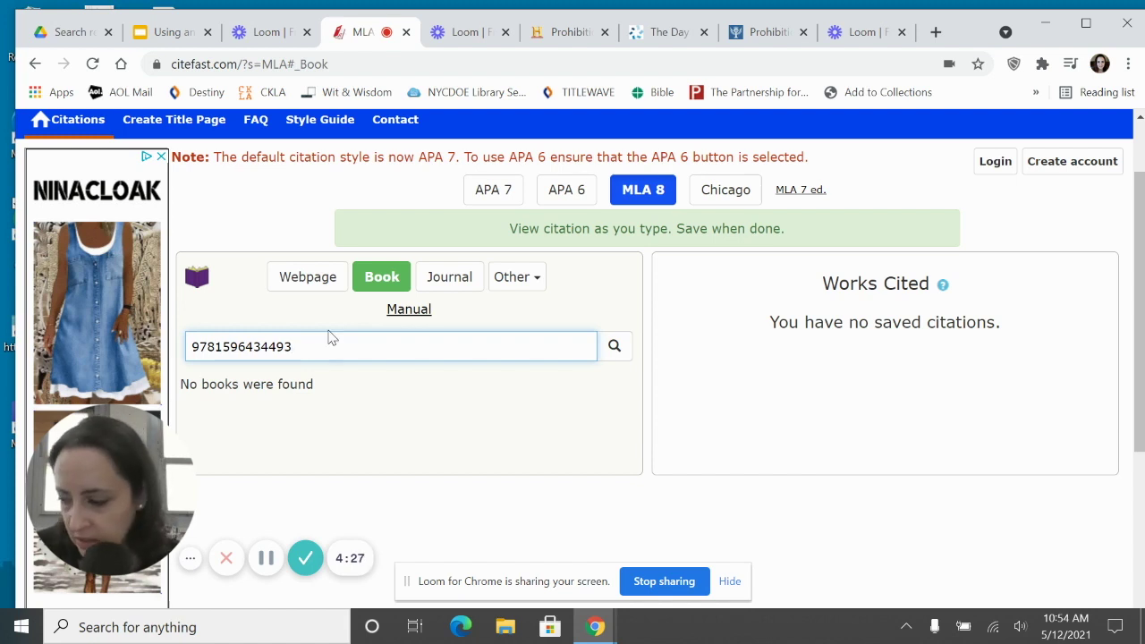
key("Return")
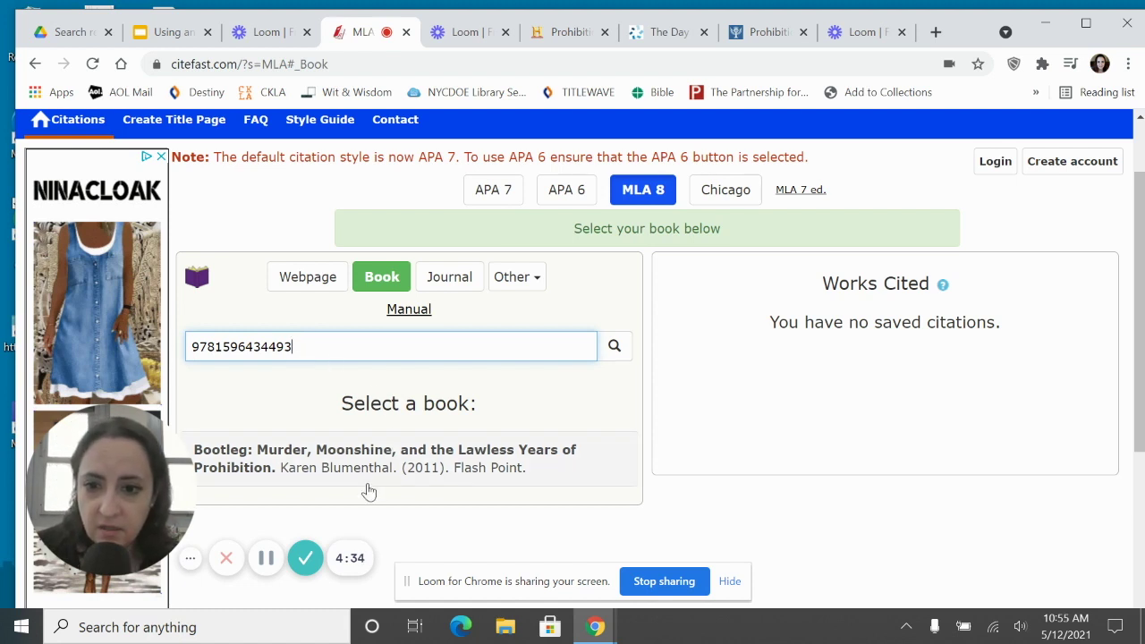
left_click(365, 449)
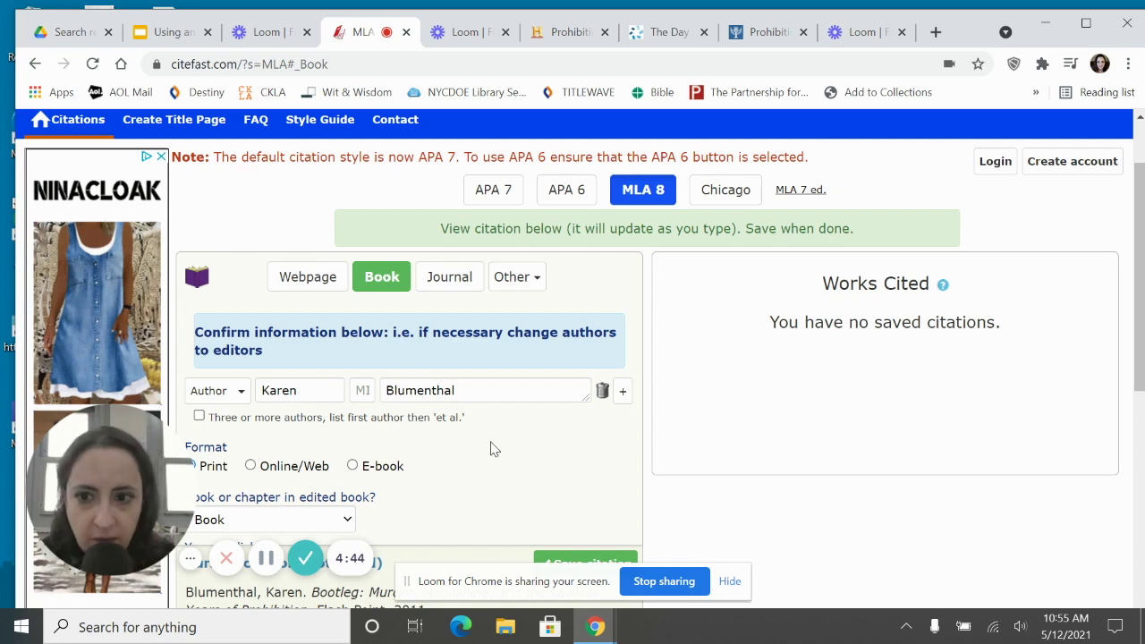
- Check the autofilled book details, leave the edition blank, and save the book citation to Works Cited
scroll(492, 449, "down", 2)
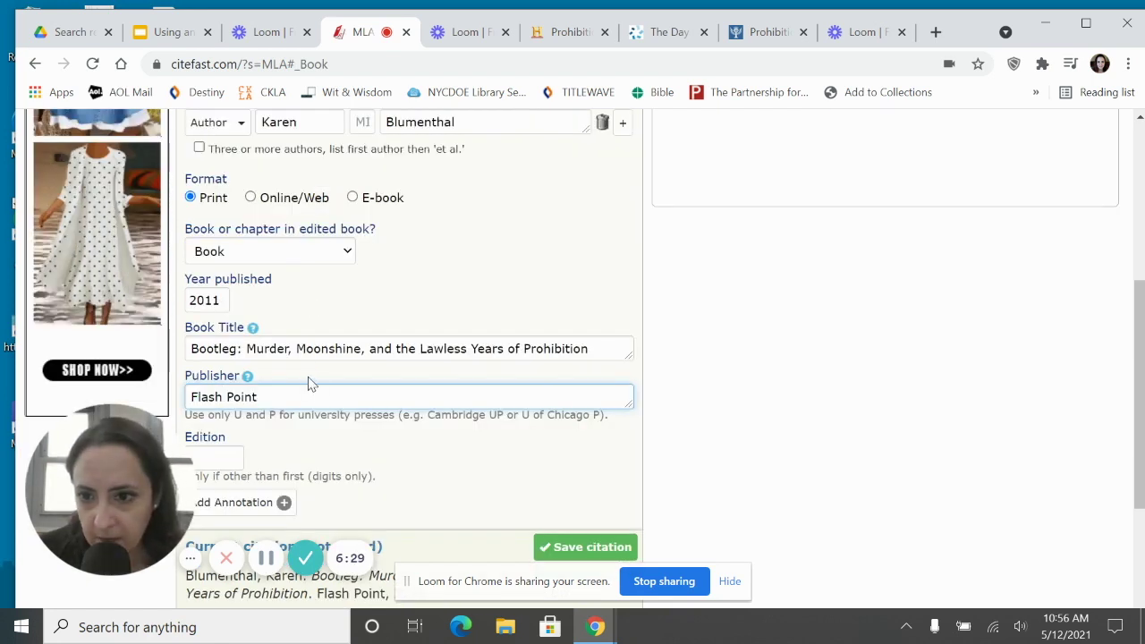
key("Tab")
scroll(297, 443, "down", 1)
scroll(487, 390, "down", 1)
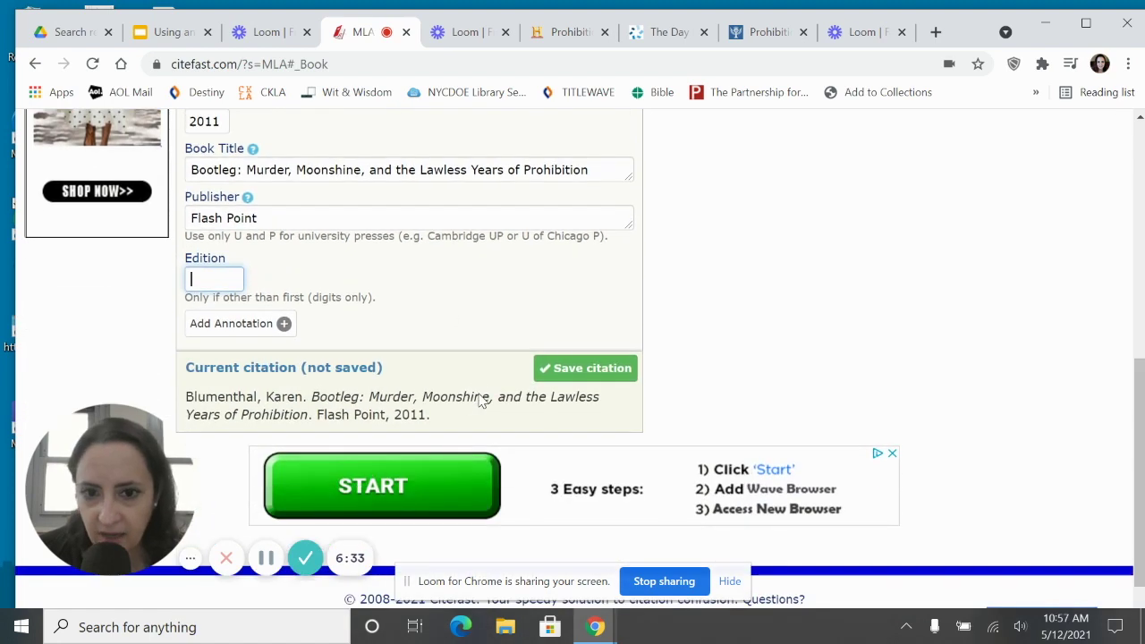
scroll(443, 344, "down", 1)
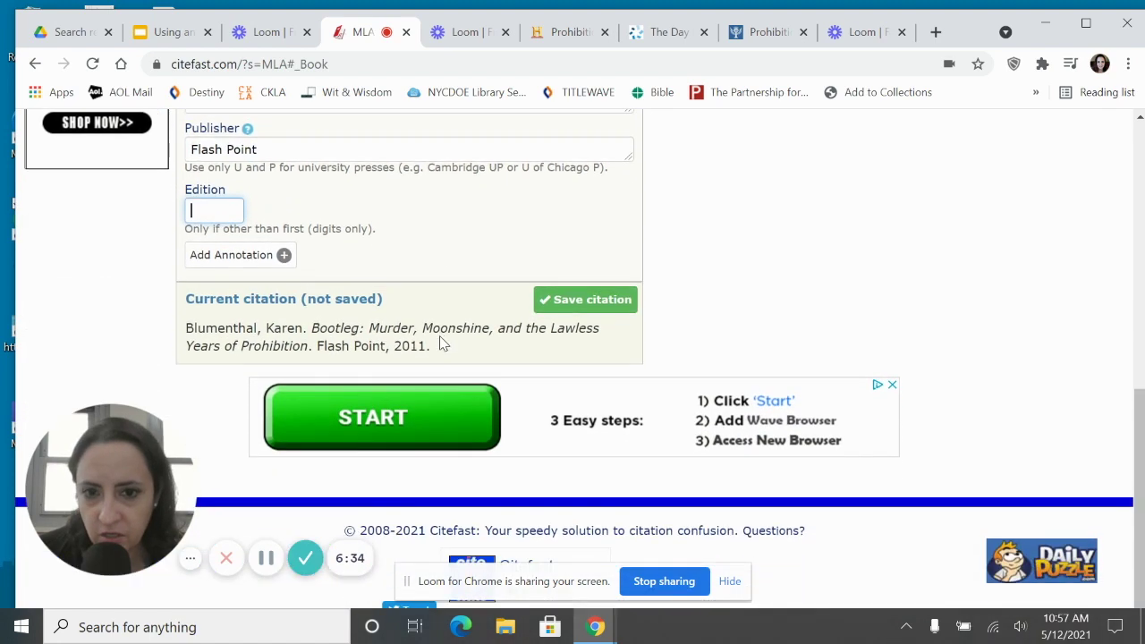
left_click(606, 308)
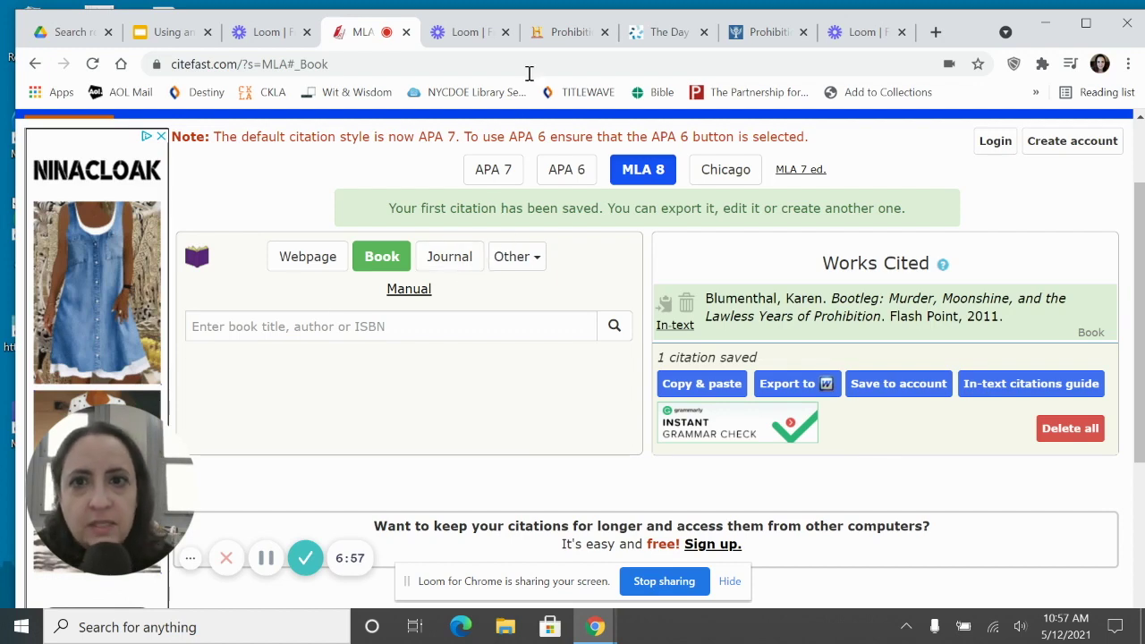
- Switch to the History.com Prohibition article and copy its web address
left_click(566, 33)
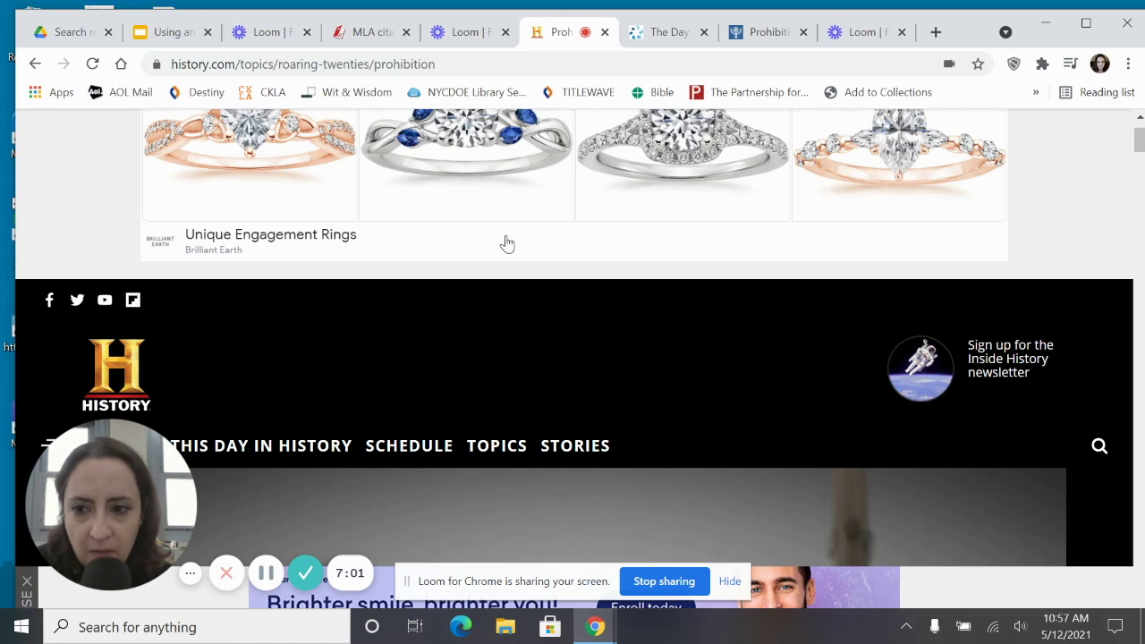
left_click(445, 64)
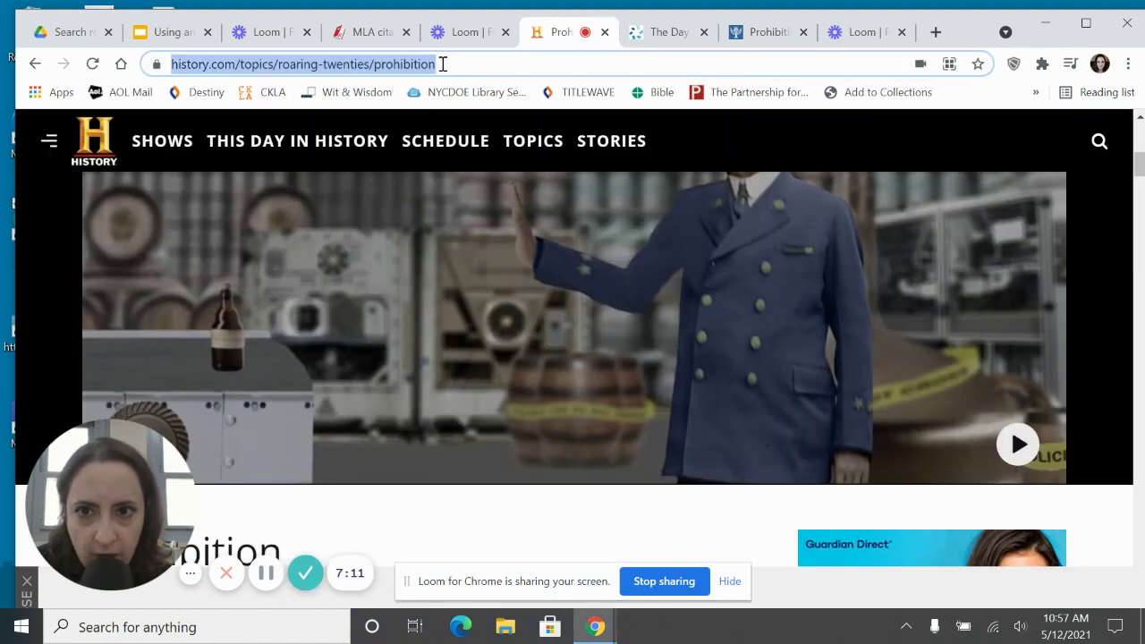
right_click(420, 65)
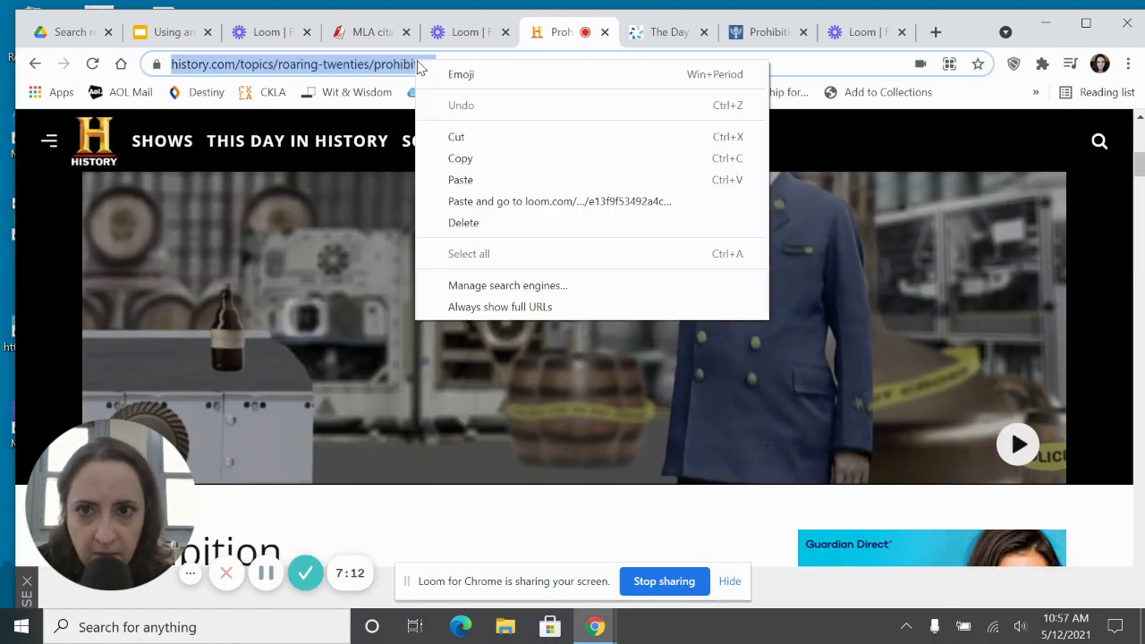
left_click(477, 165)
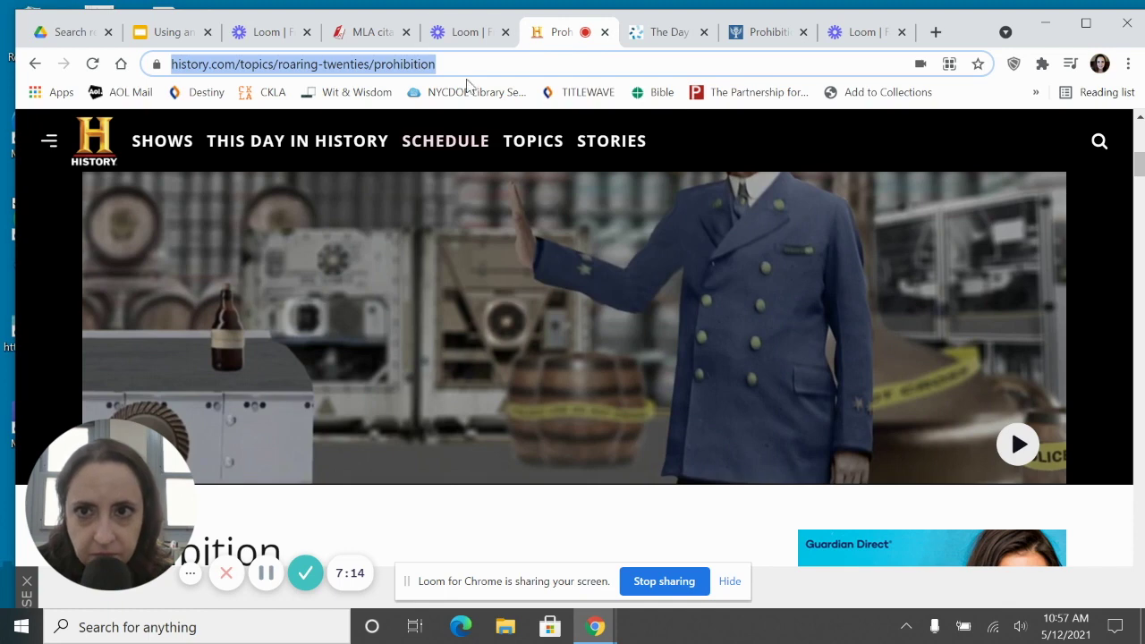
left_click(365, 32)
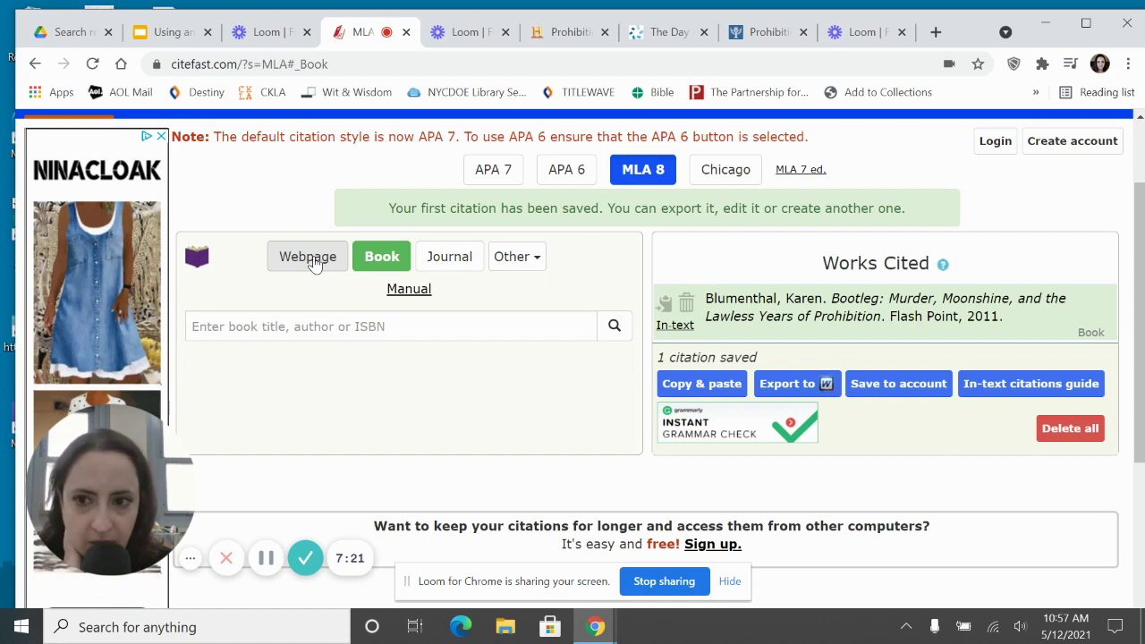
left_click(313, 260)
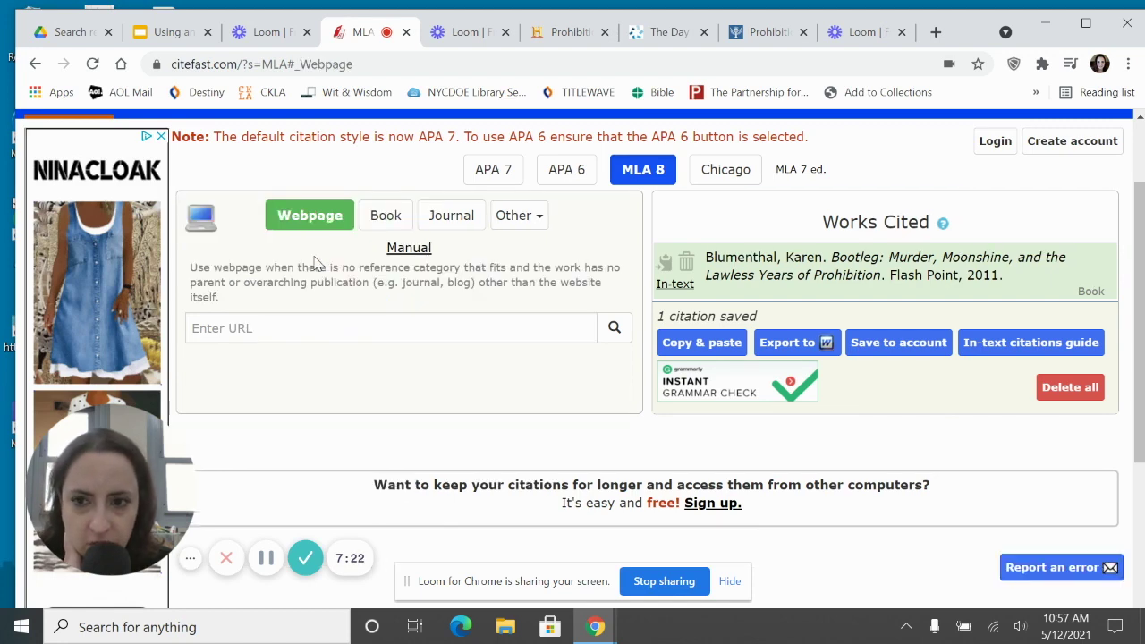
left_click(239, 331)
right_click(239, 330)
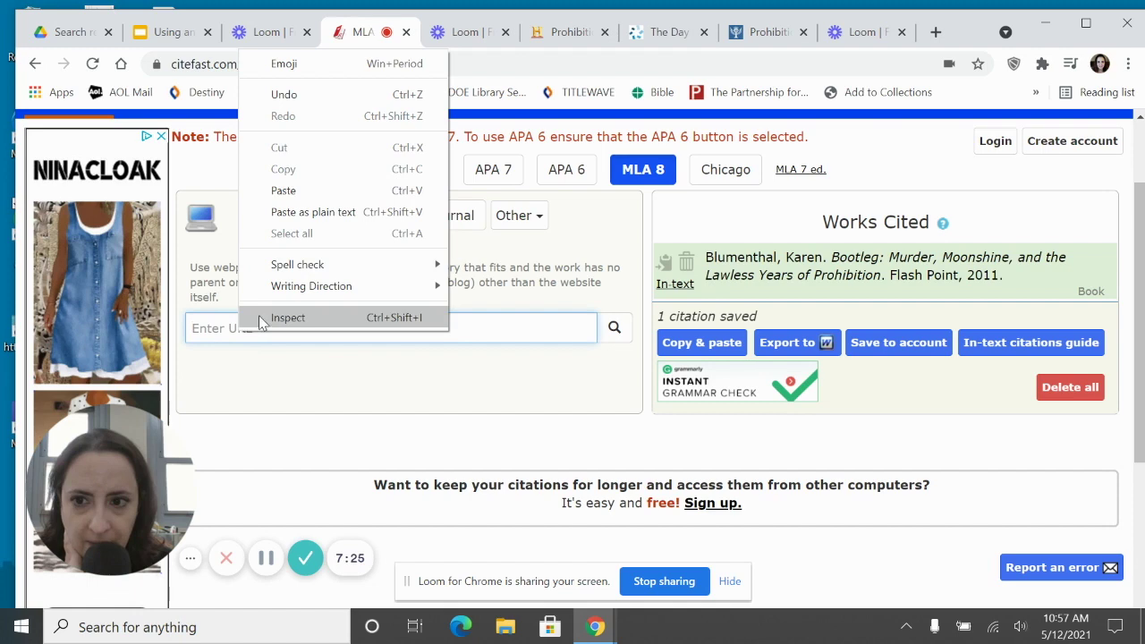
left_click(284, 190)
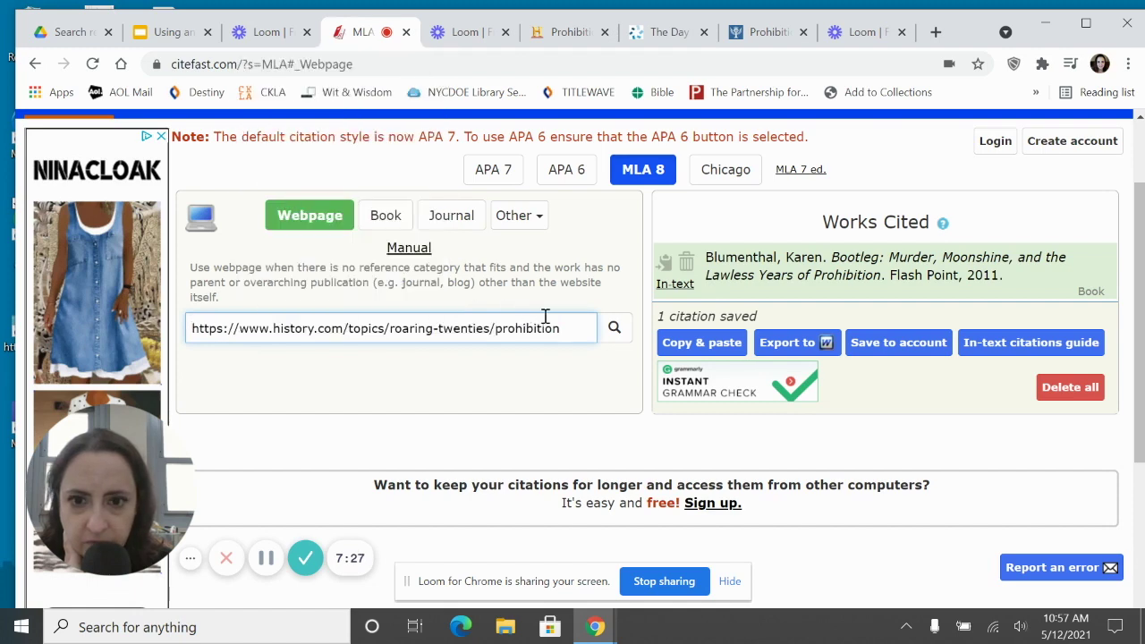
left_click(614, 327)
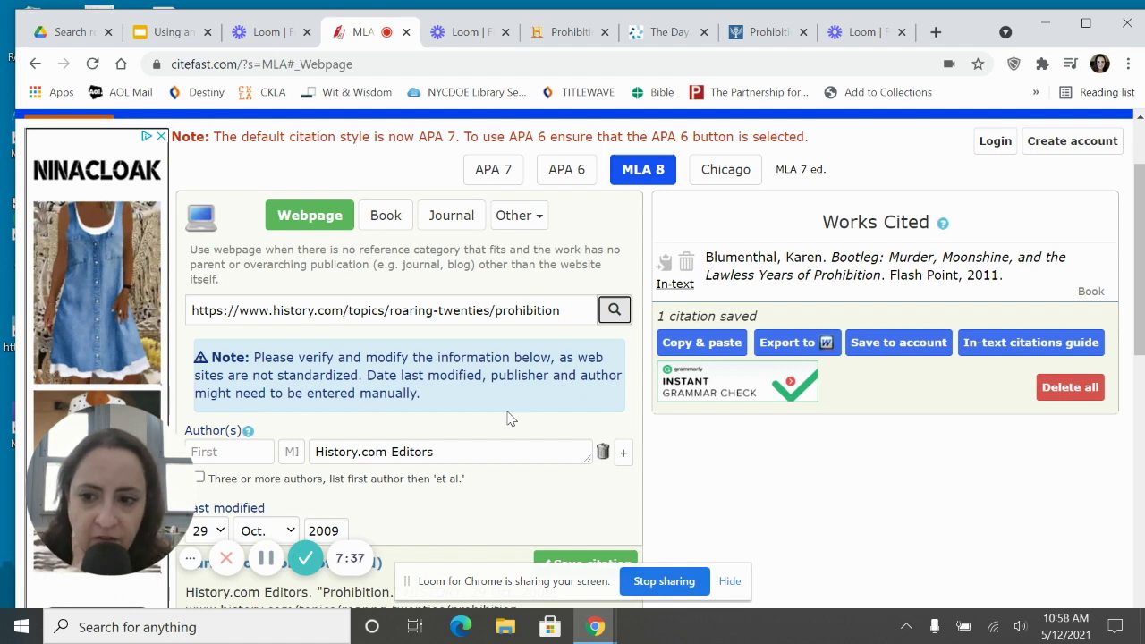
- Compare the autofilled webpage details with the title and author credit on the History.com Prohibition article
scroll(510, 419, "down", 2)
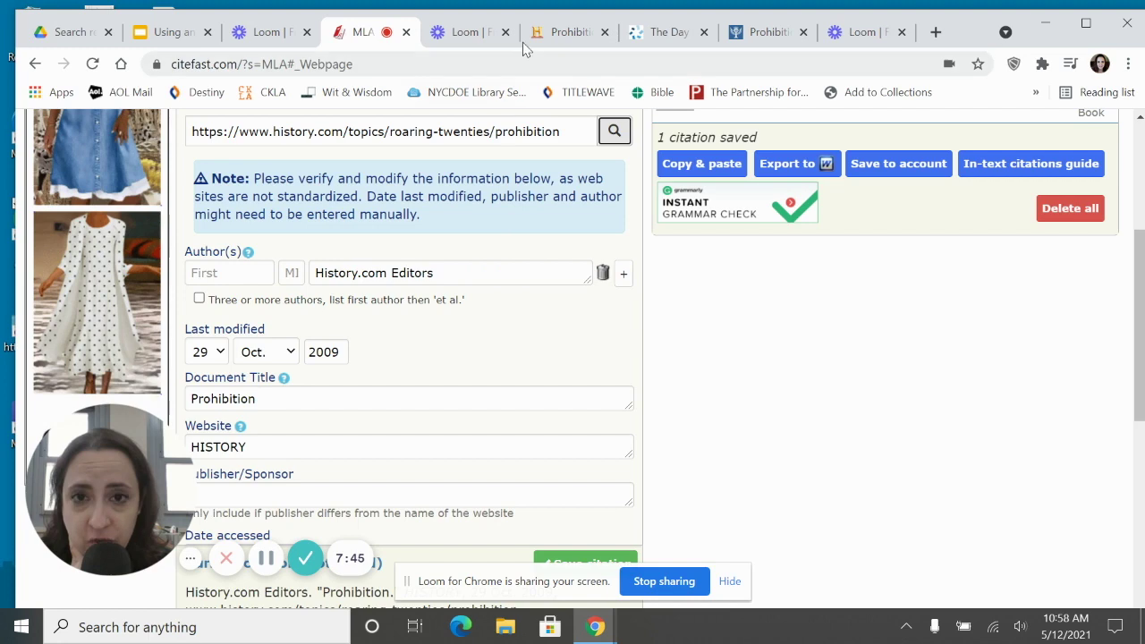
left_click(557, 32)
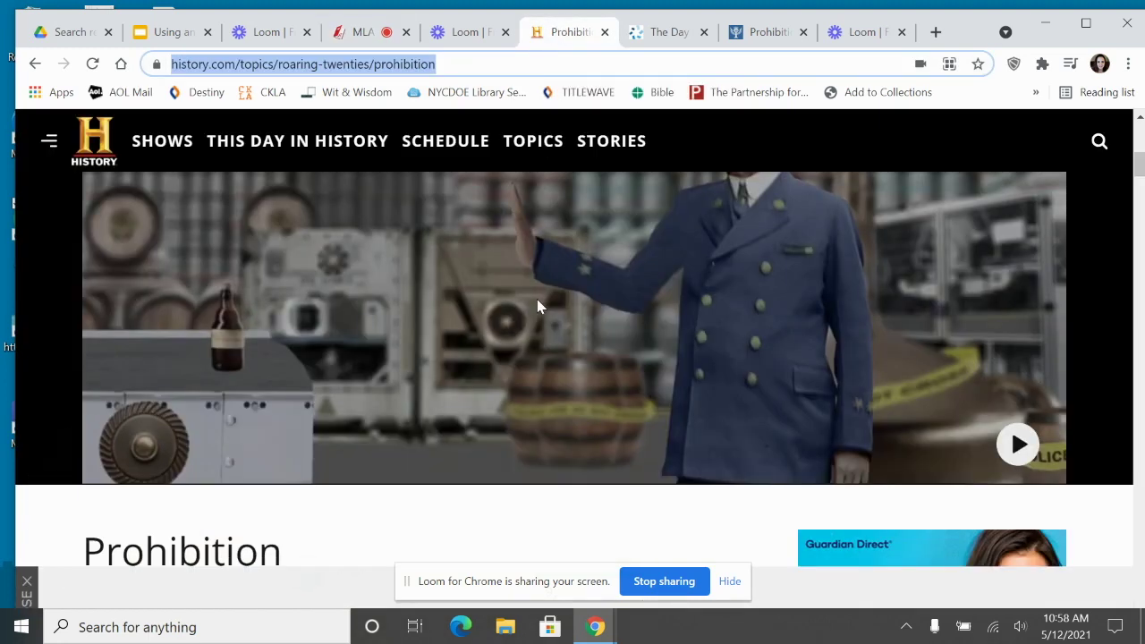
scroll(542, 269, "down", 3)
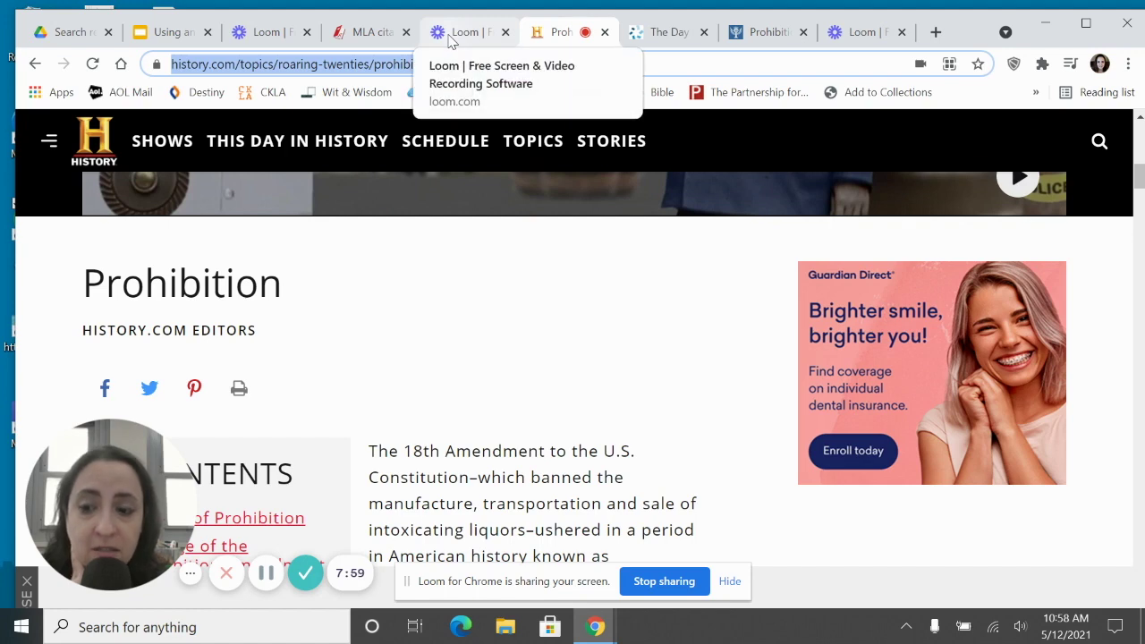
left_click(368, 32)
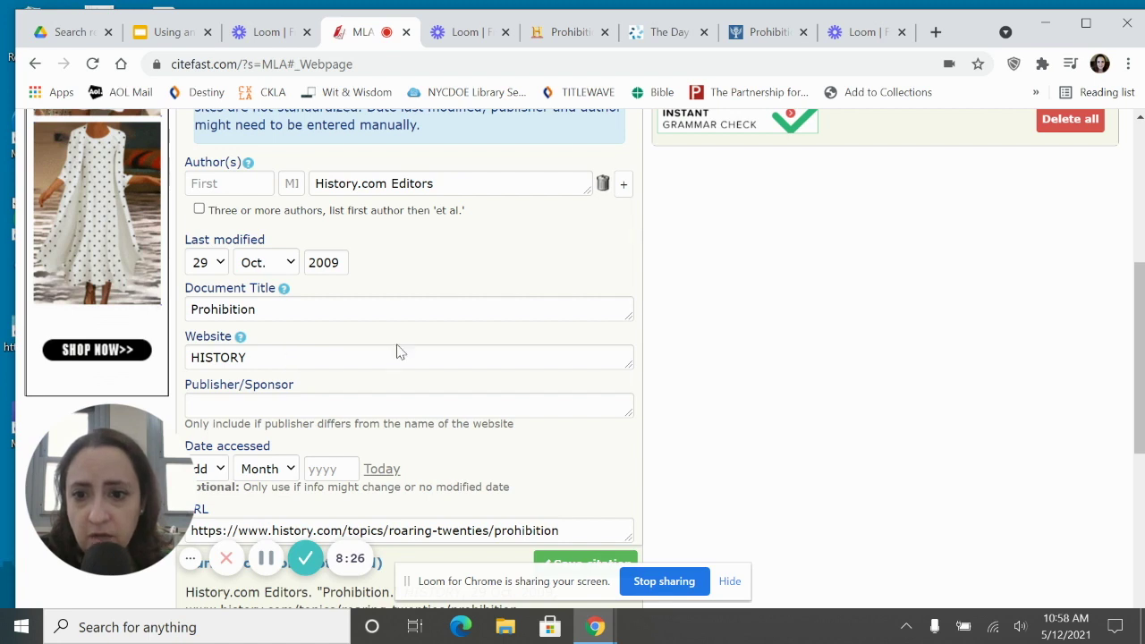
- Set the webpage's access date to today, 12 May 2021, and save the citation to Works Cited
scroll(409, 347, "down", 1)
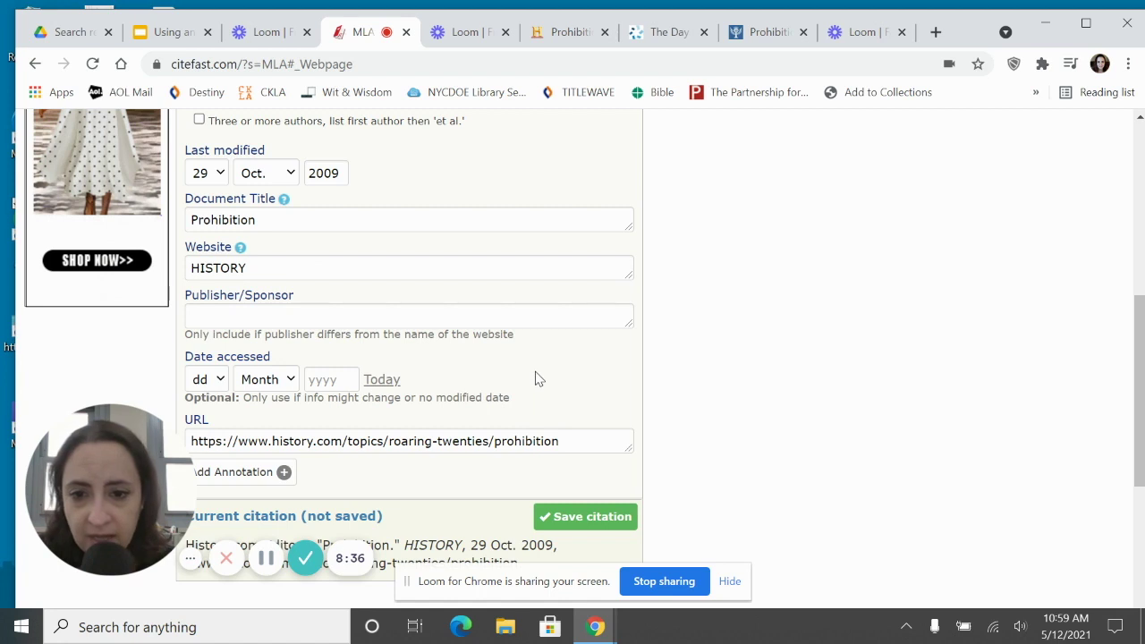
left_click(379, 381)
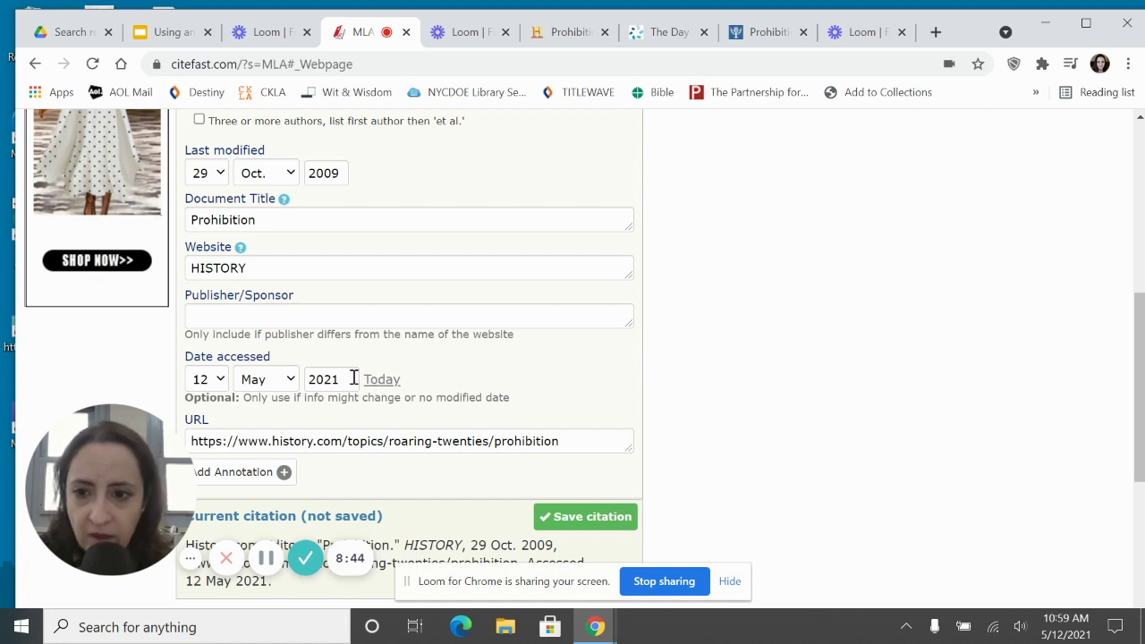
scroll(565, 355, "down", 3)
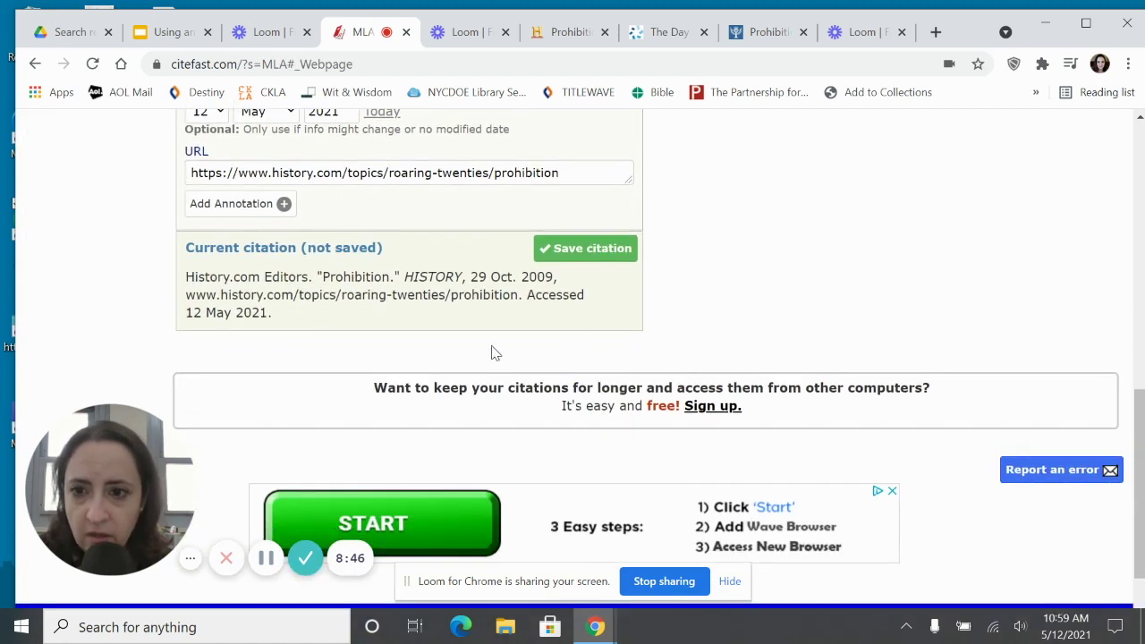
left_click(582, 247)
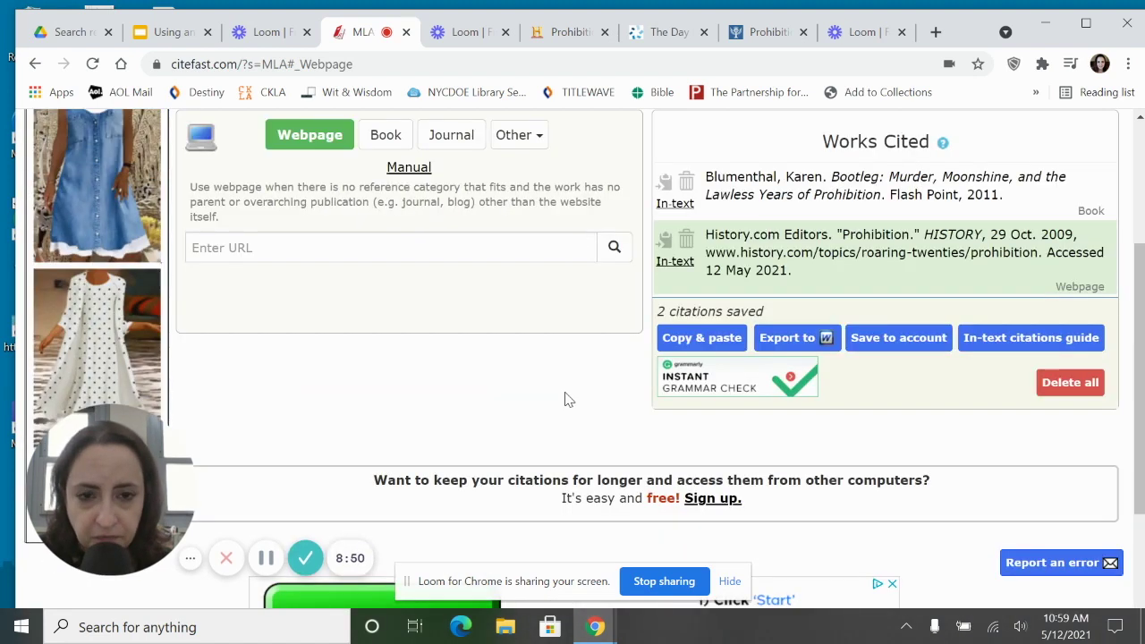